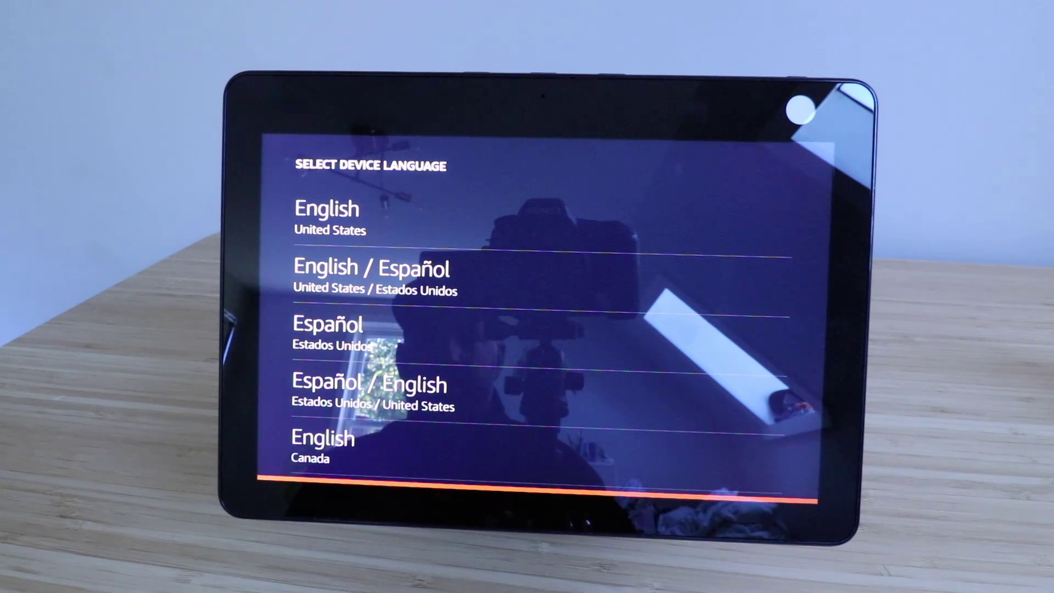
# - Choose English (United States), select the Wi-Fi network, enter its password and connect
pyautogui.click(325, 210)
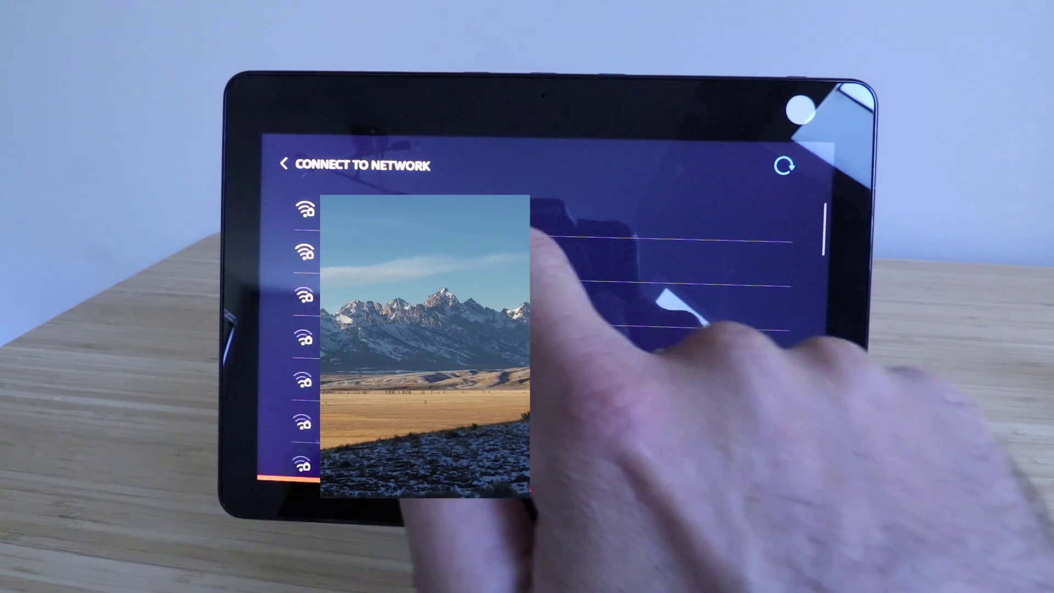
pyautogui.click(543, 222)
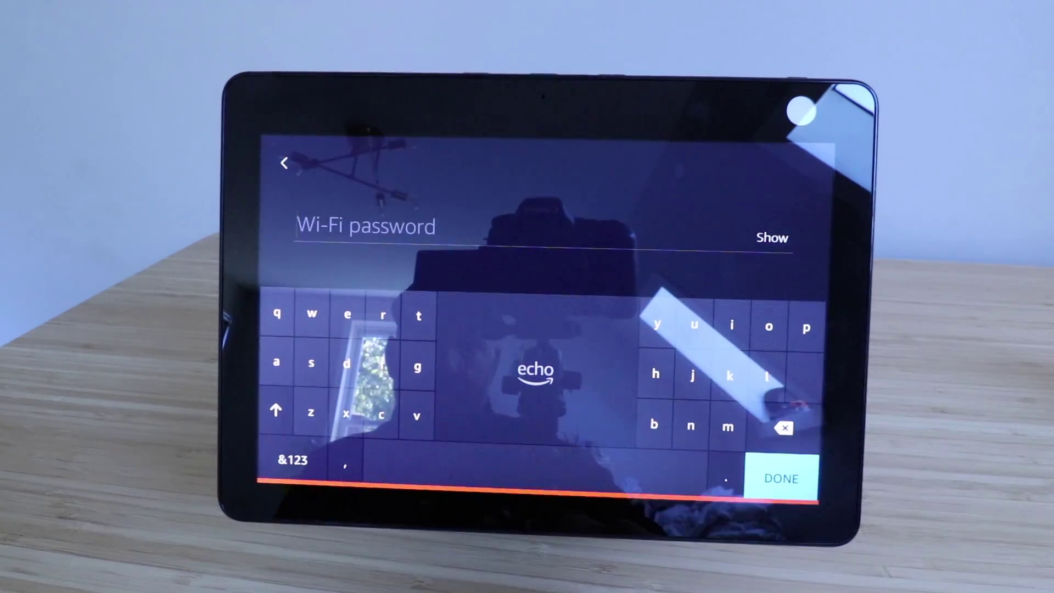
pyautogui.write('password')
pyautogui.click(771, 237)
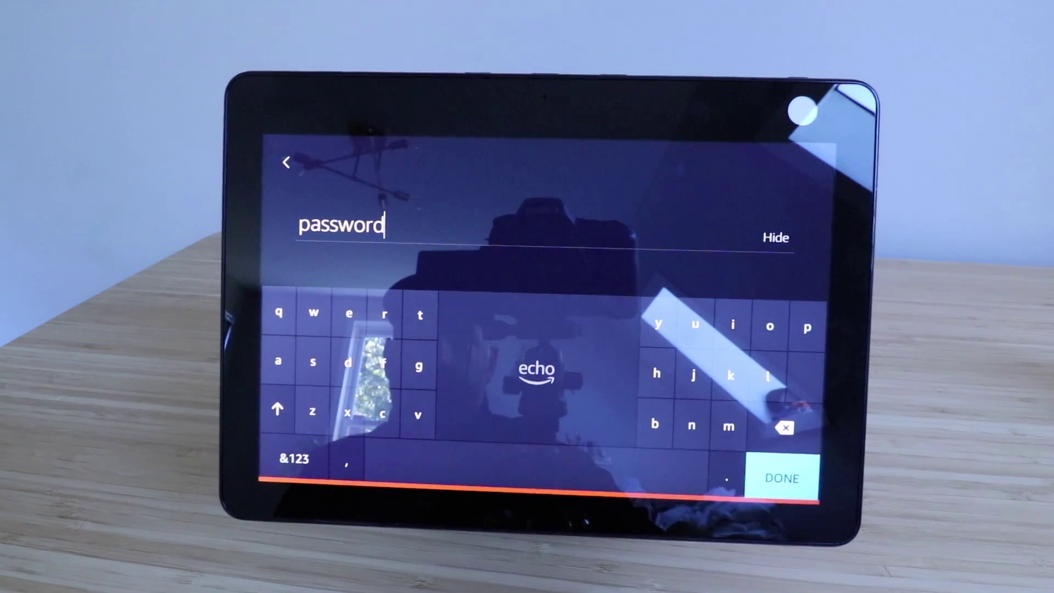
pyautogui.click(781, 478)
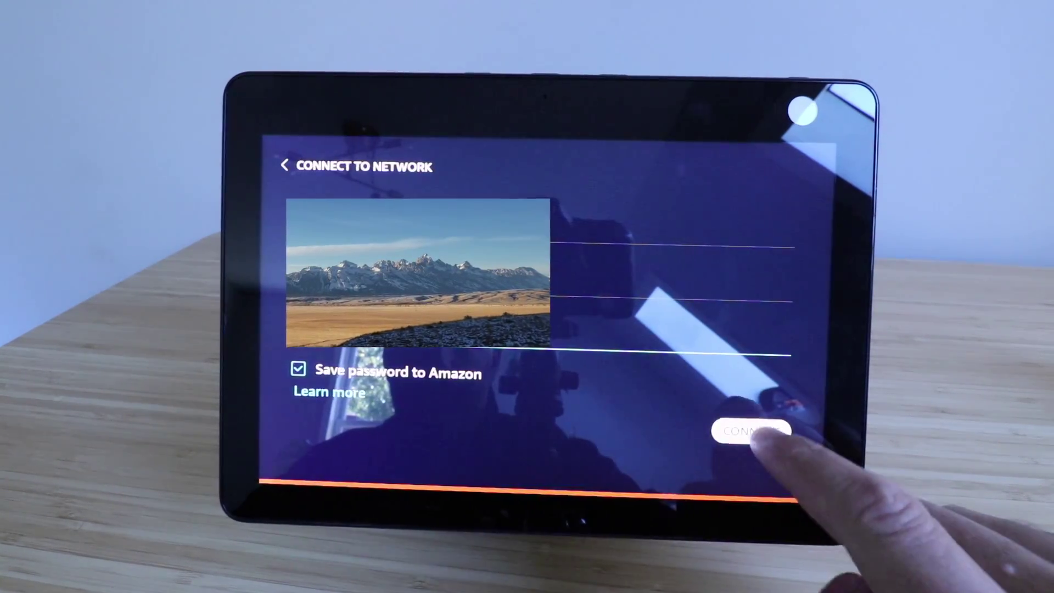
pyautogui.click(750, 432)
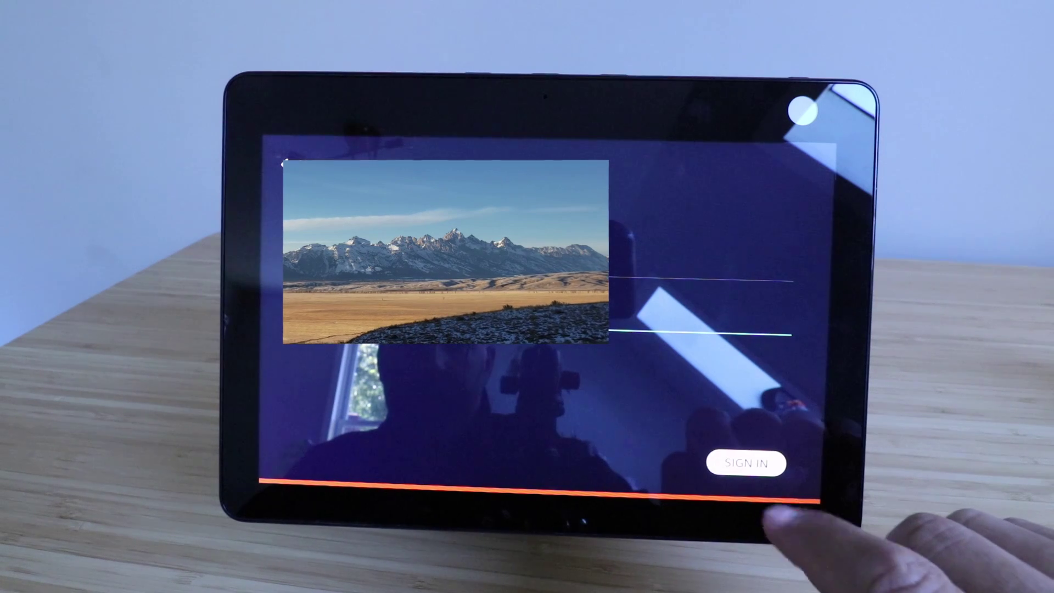
# - Sign in to Amazon, accept the terms and privacy notice, and confirm Pacific Daylight Time
pyautogui.click(745, 463)
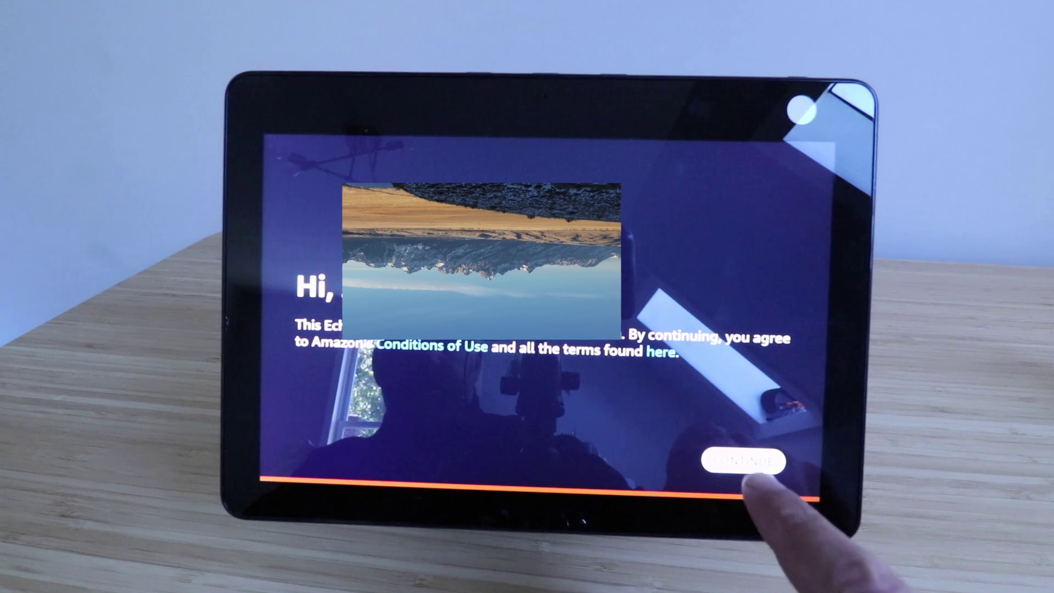
pyautogui.click(743, 461)
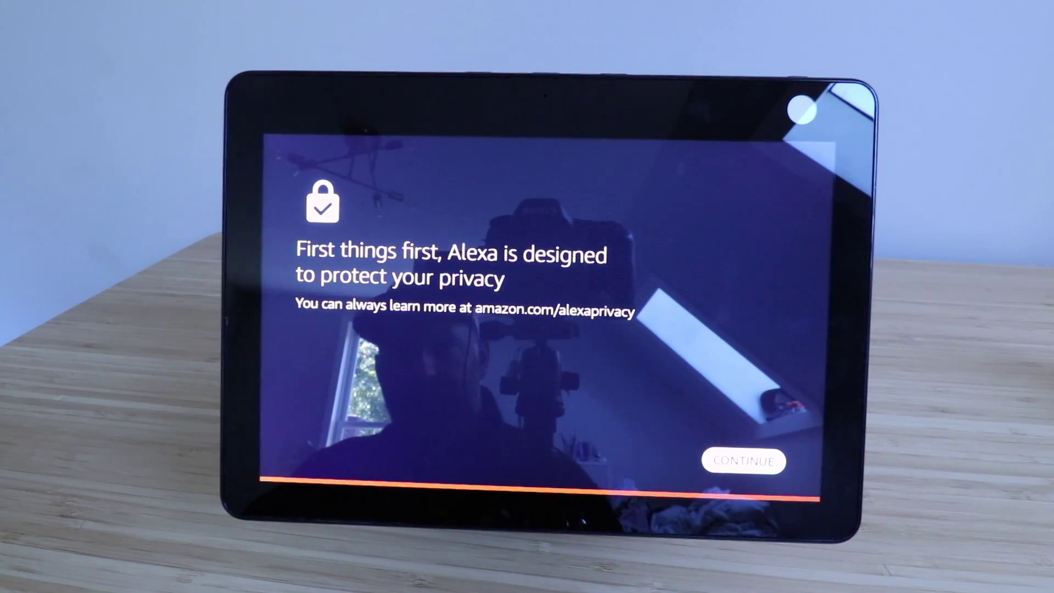
pyautogui.click(743, 460)
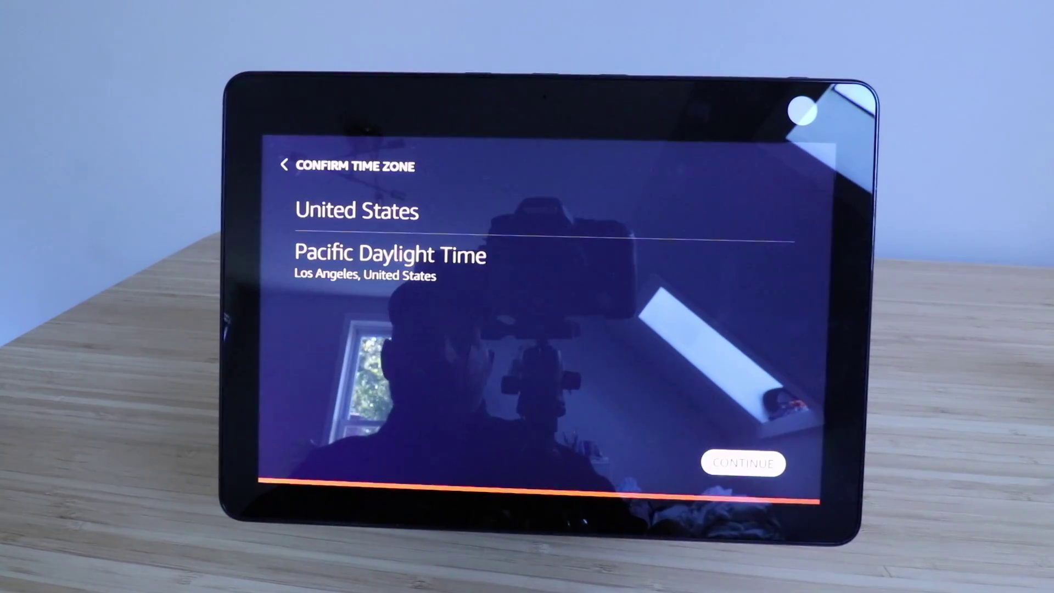
pyautogui.click(742, 462)
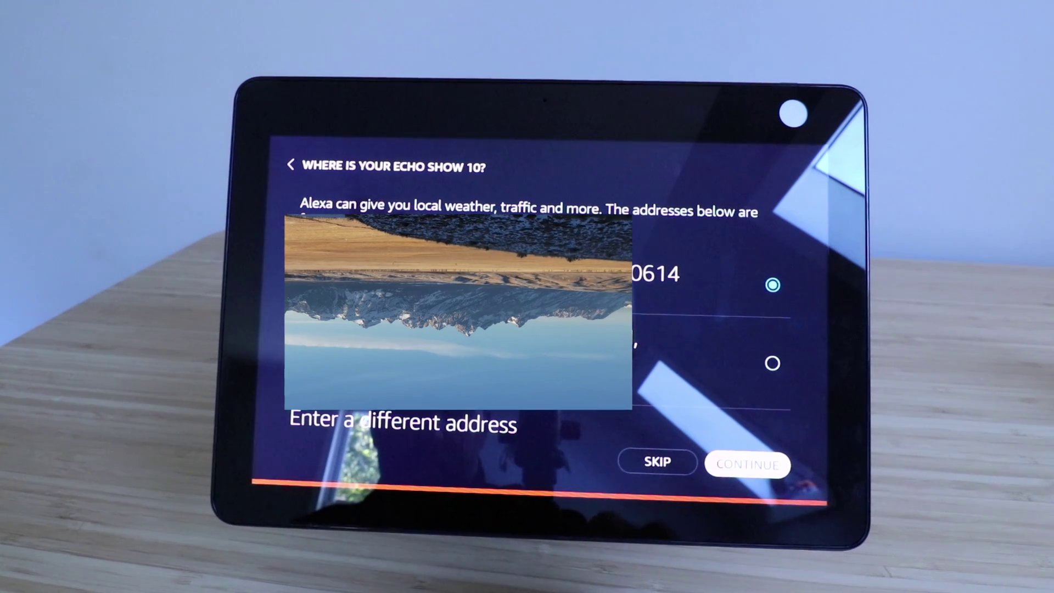
# - Keep the suggested address and room, and rename the device to 'Echo Show 10'
pyautogui.click(746, 464)
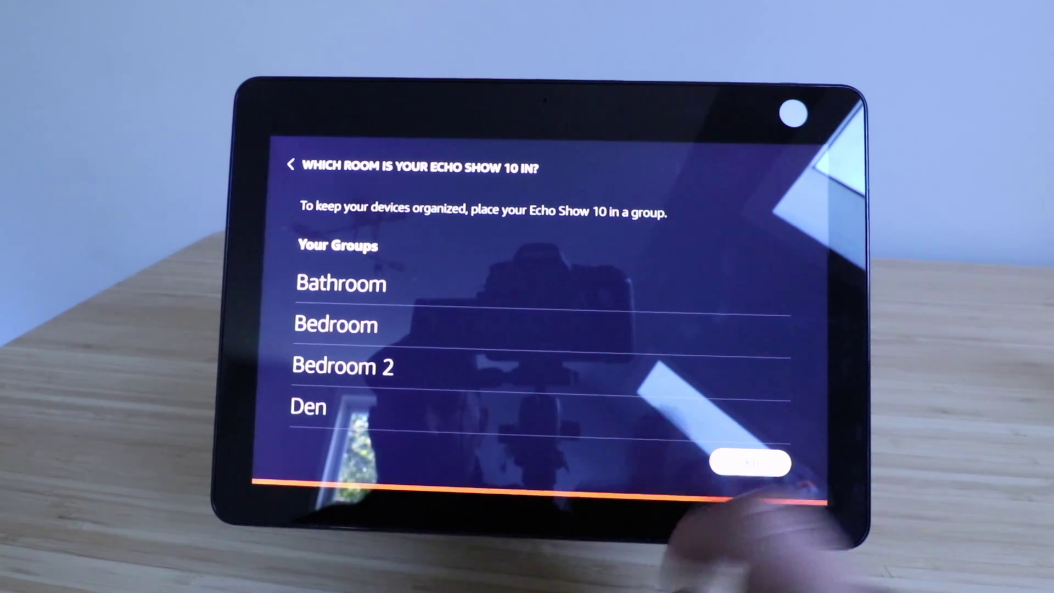
pyautogui.click(749, 463)
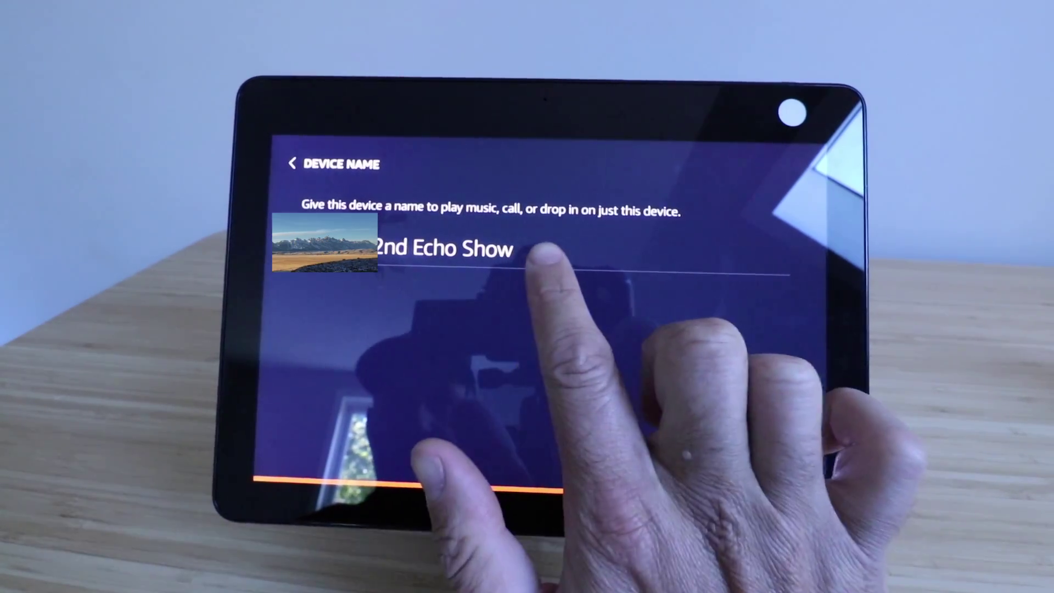
pyautogui.click(547, 262)
pyautogui.press('BackSpace')
pyautogui.press('BackSpace')
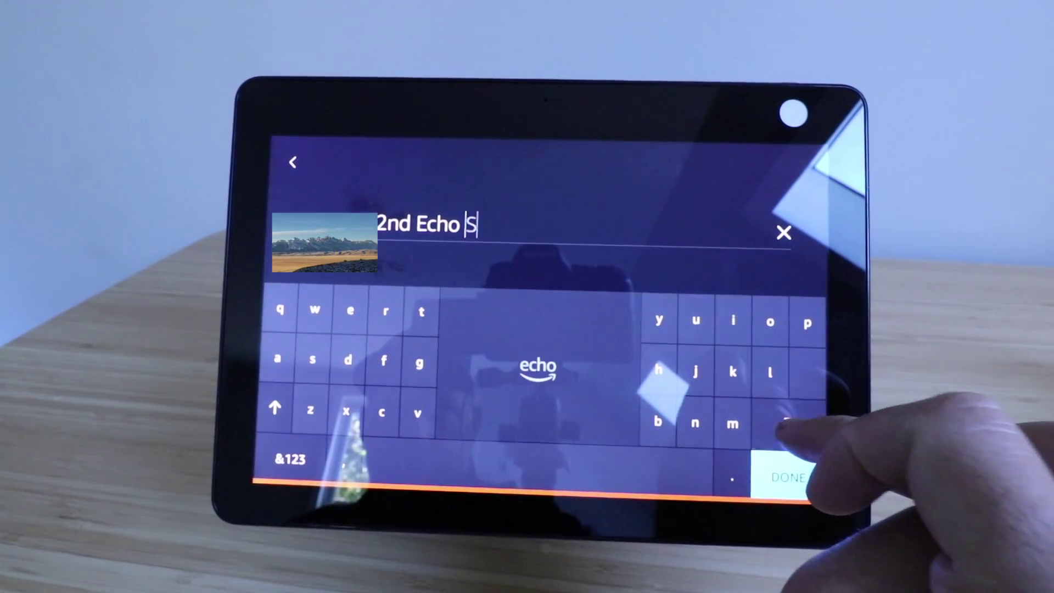
pyautogui.write('Echo Show 1')
pyautogui.click(807, 321)
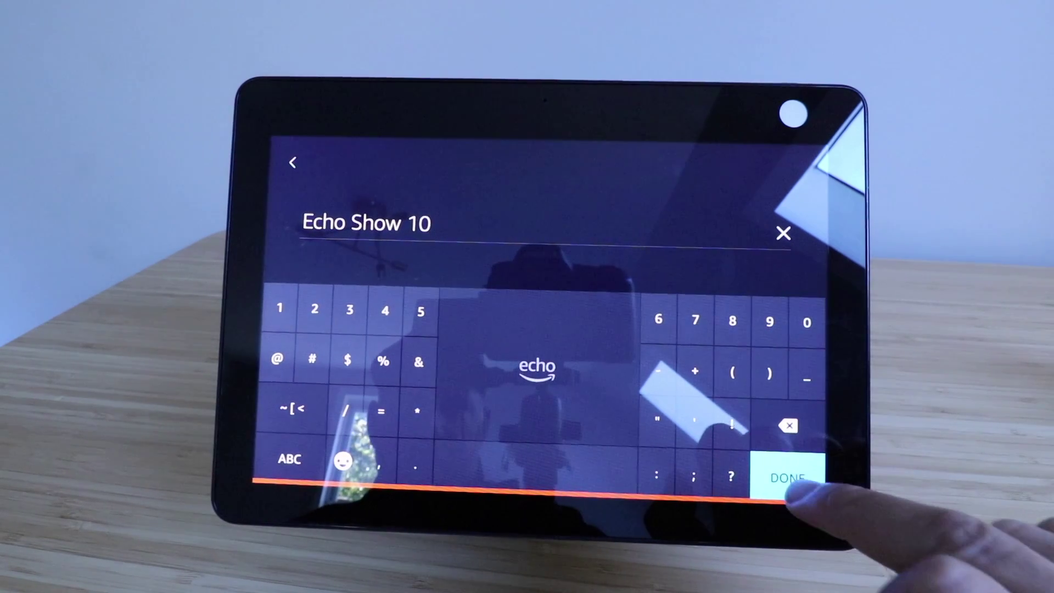
pyautogui.click(787, 478)
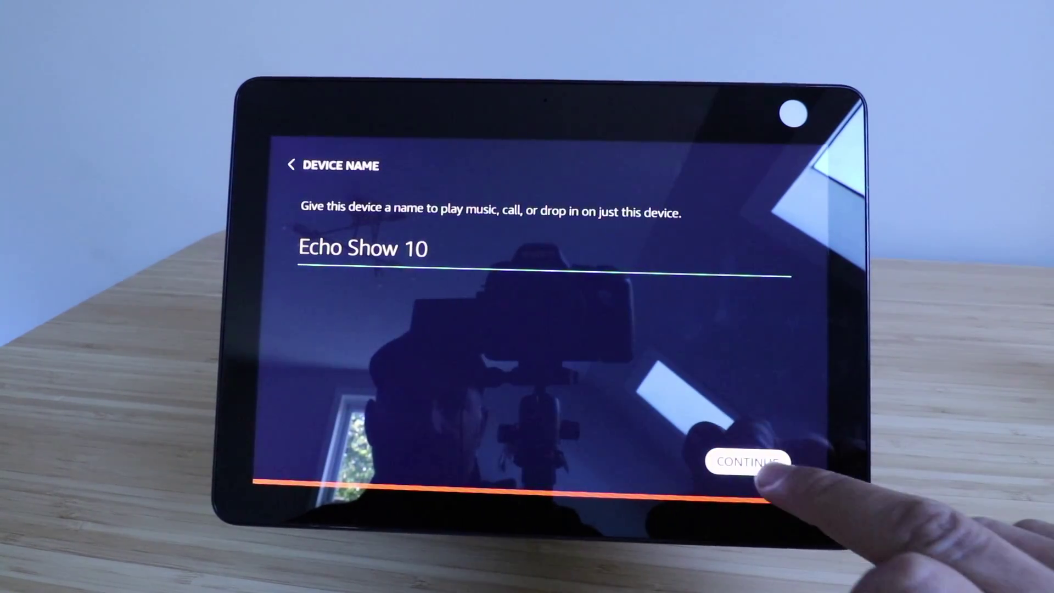
pyautogui.click(747, 462)
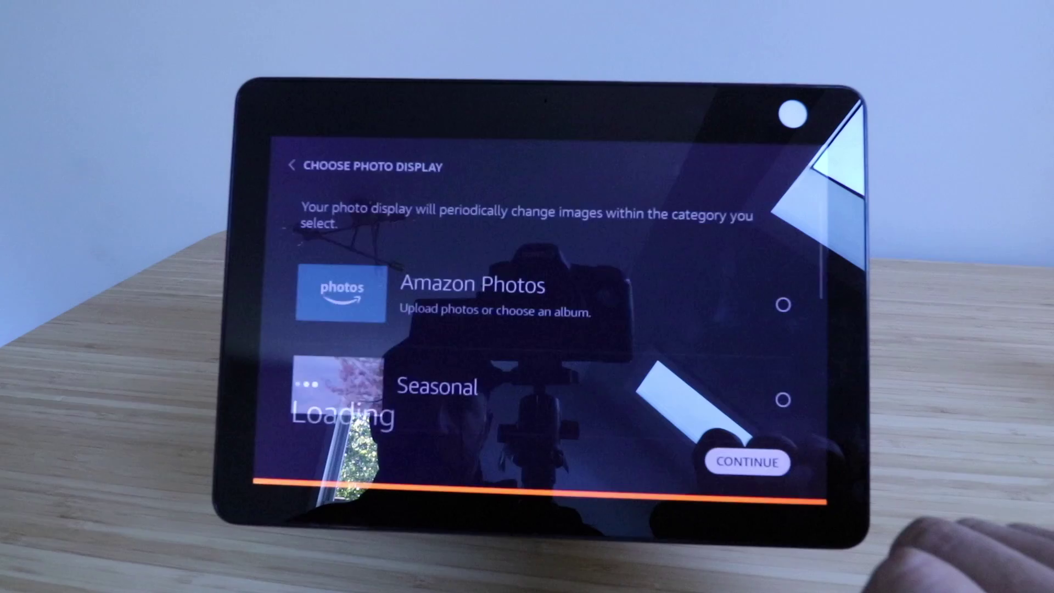
# - Choose Seasonal images for the photo display and postpone profile setup
pyautogui.click(782, 399)
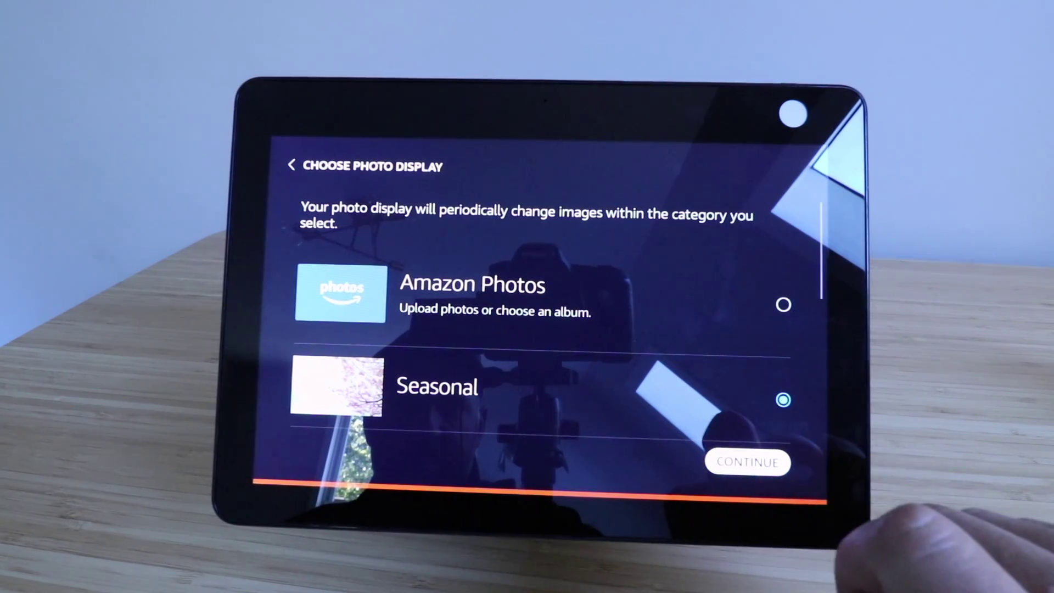
pyautogui.click(747, 461)
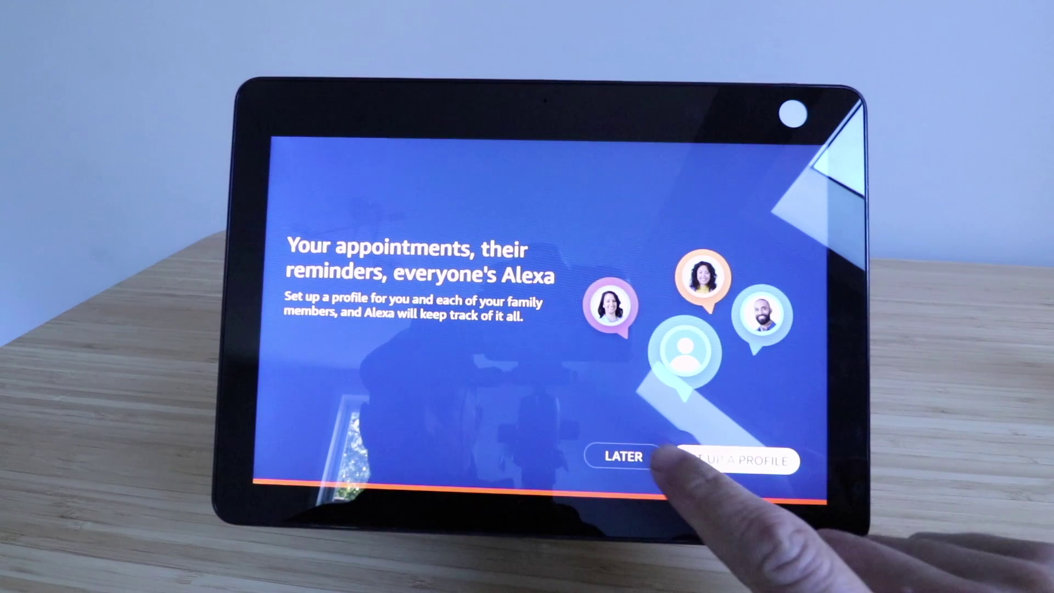
pyautogui.click(630, 456)
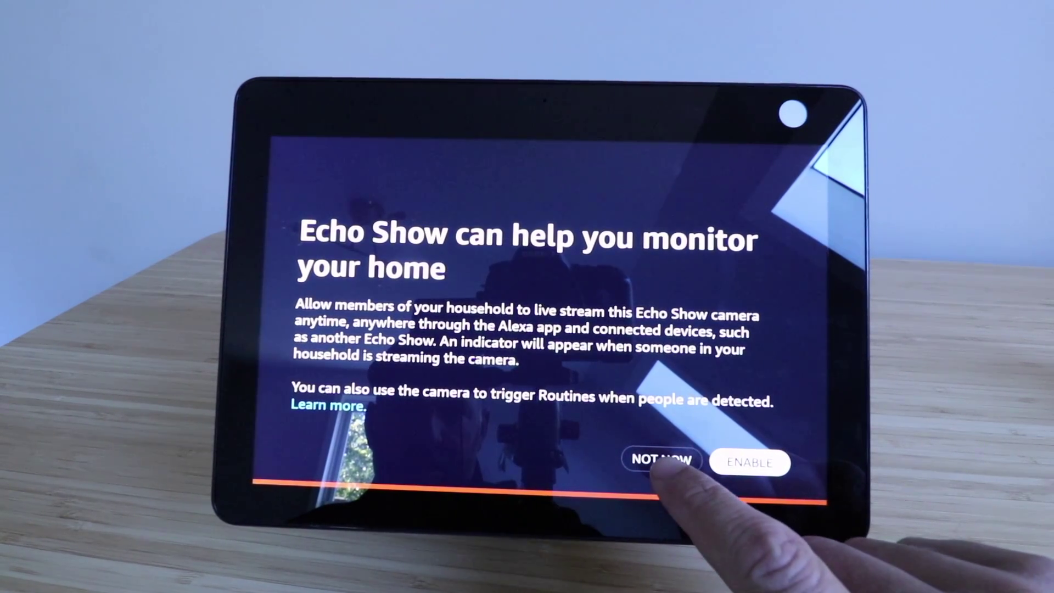
# - Decline the home camera monitoring offer with Not Now
pyautogui.click(659, 460)
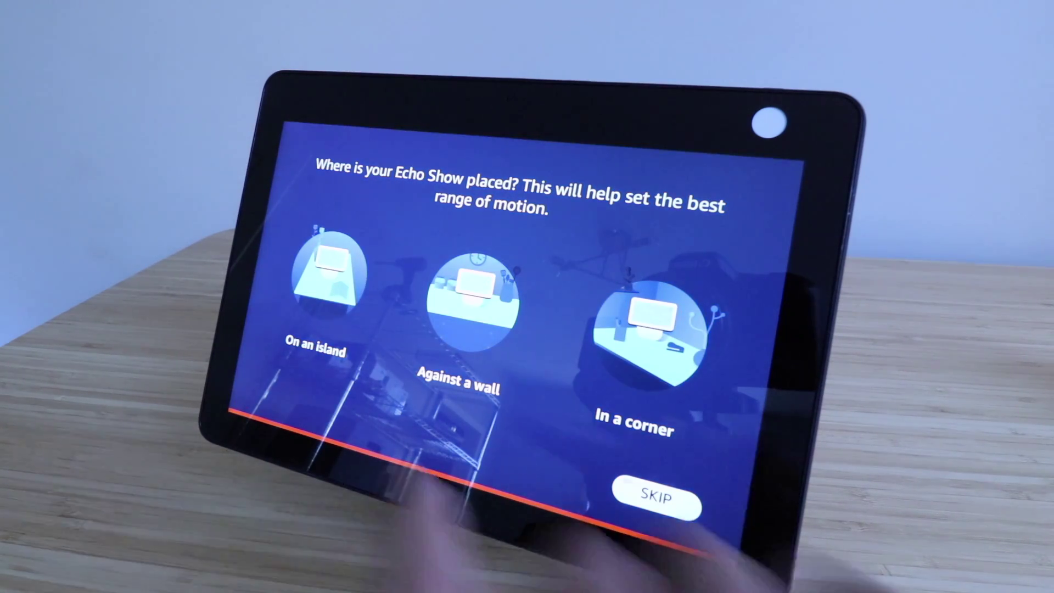
# - Choose island placement, preview and save the rotation range, and shift the idle position right
pyautogui.click(329, 270)
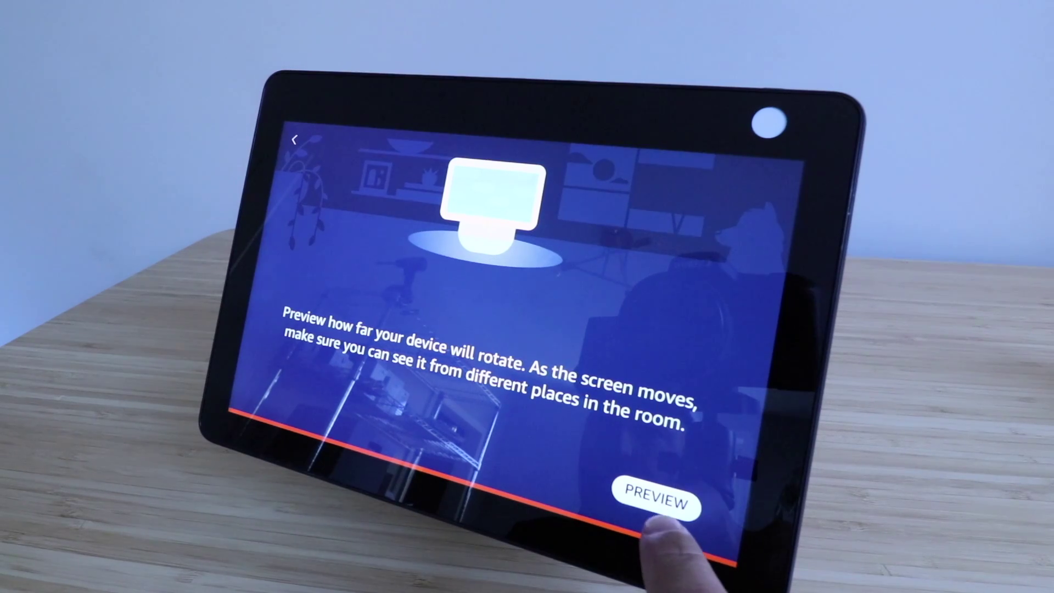
pyautogui.click(656, 500)
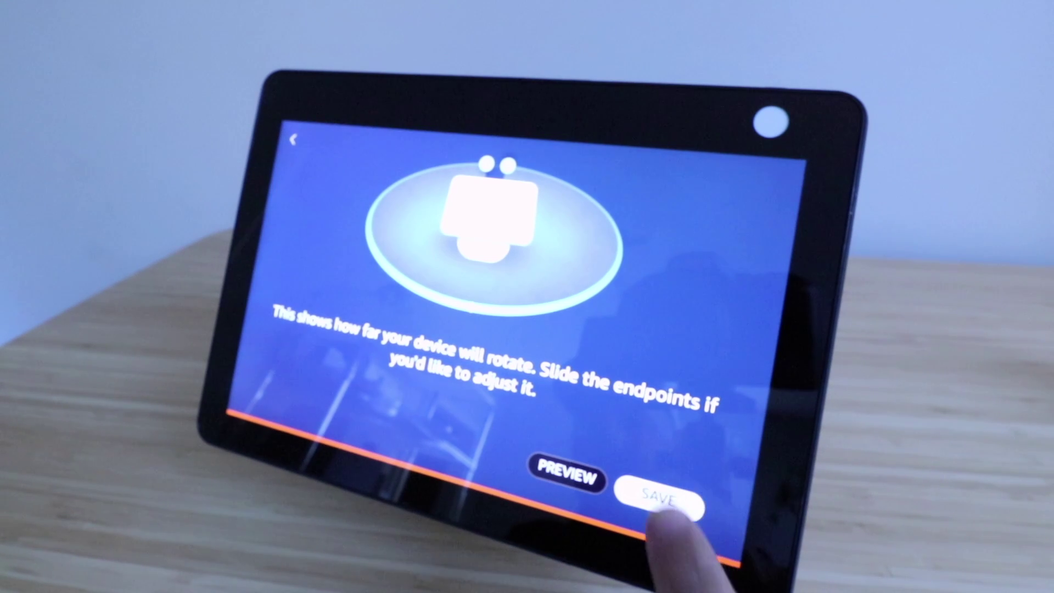
pyautogui.click(659, 500)
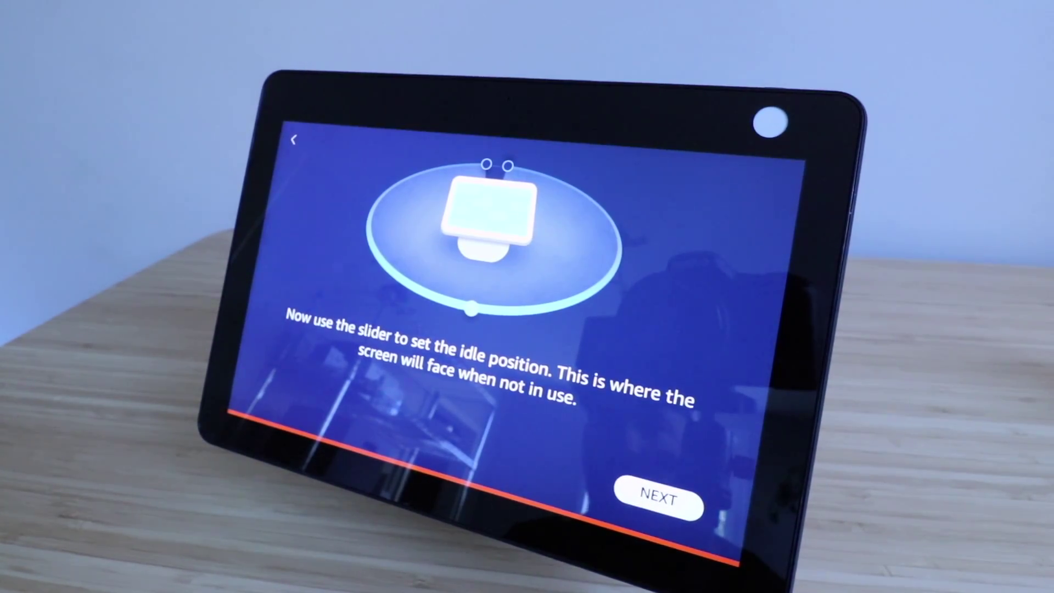
pyautogui.moveTo(471, 309); pyautogui.dragTo(528, 304)
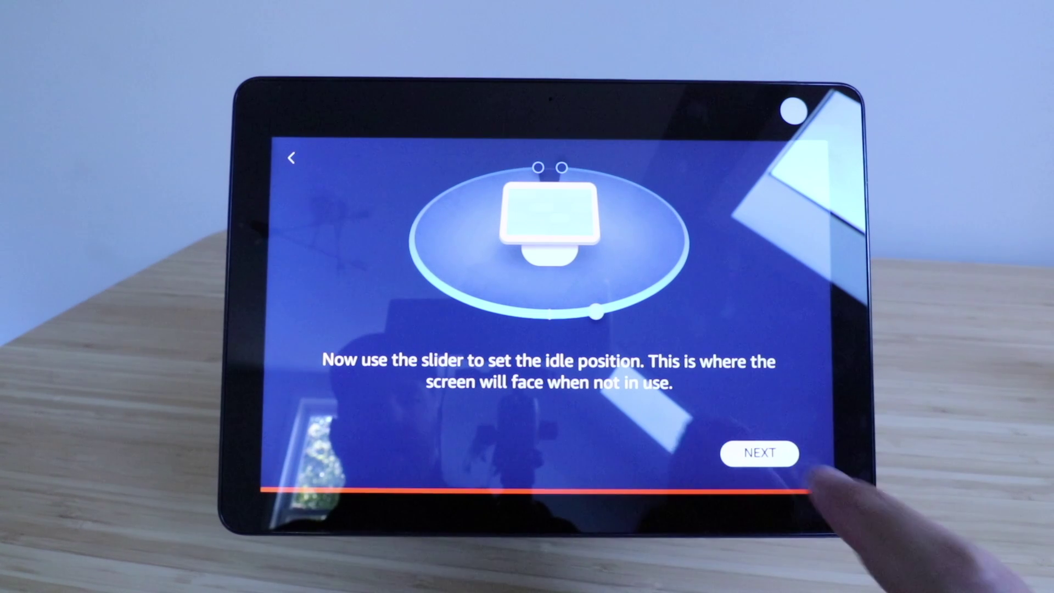
pyautogui.click(759, 452)
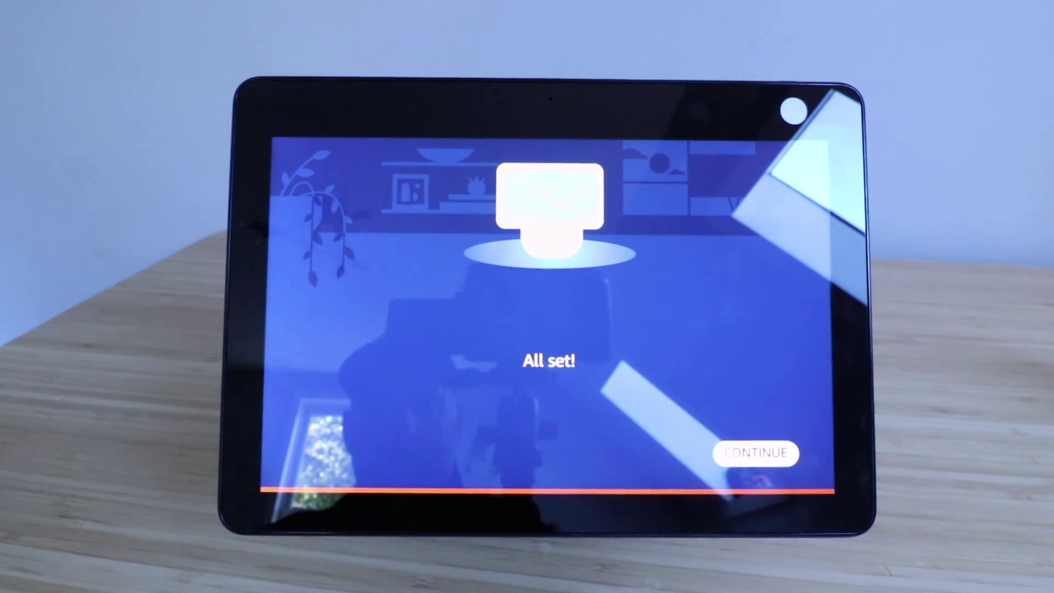
pyautogui.click(755, 452)
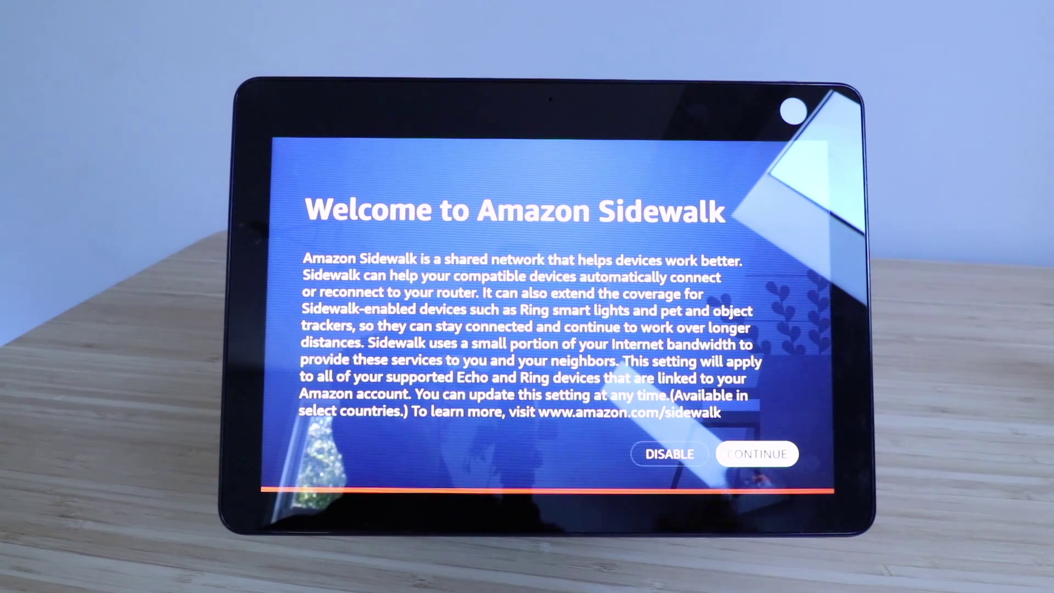
# - Keep Amazon Sidewalk enabled but disable Sidewalk location sharing for finding things
pyautogui.click(755, 452)
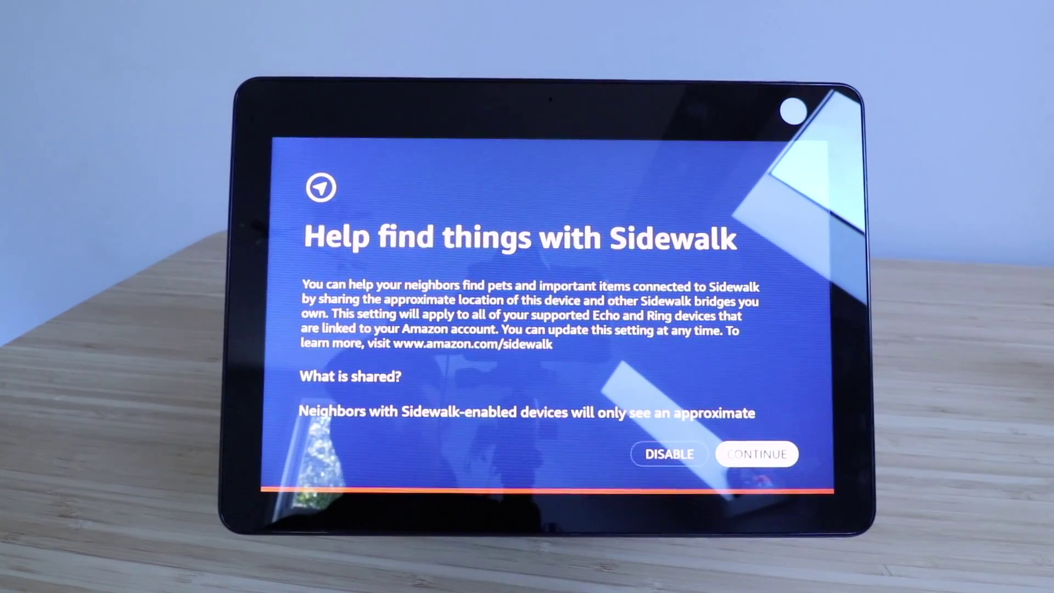
pyautogui.click(669, 454)
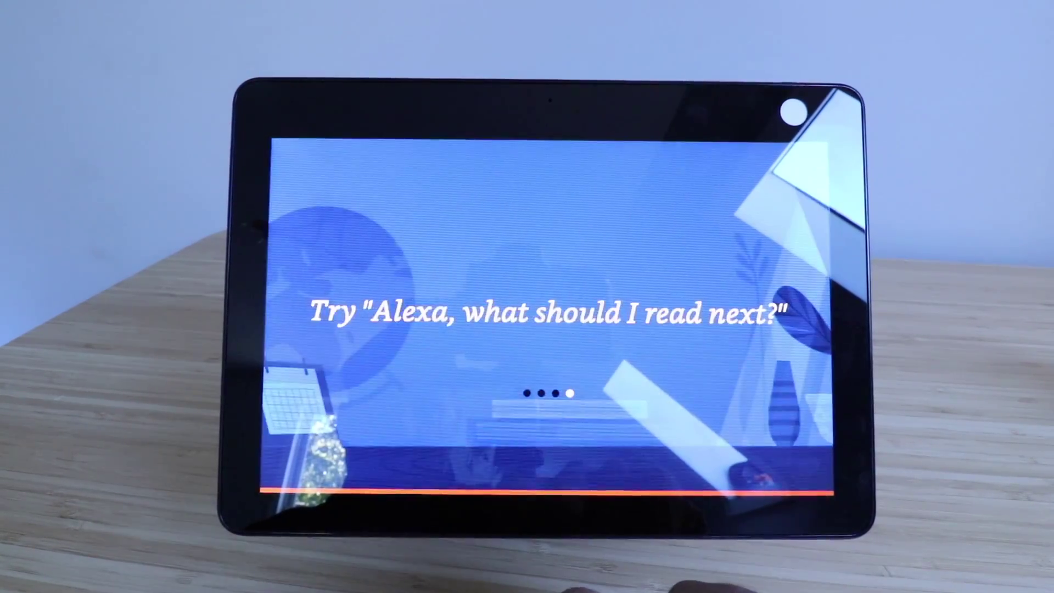
# - Skip the Try Alexa example-request slides
pyautogui.click(597, 381)
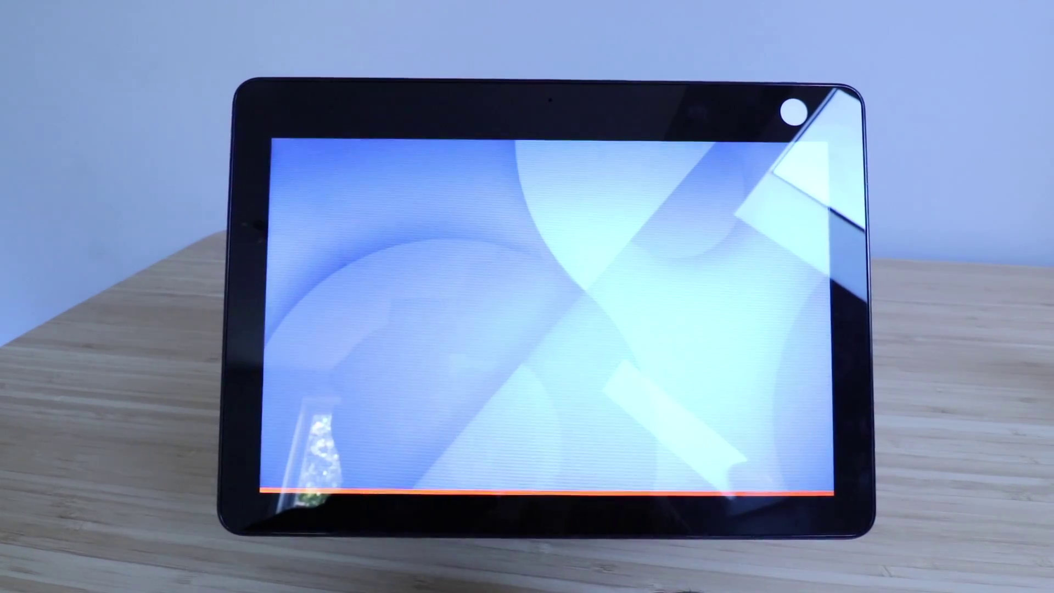